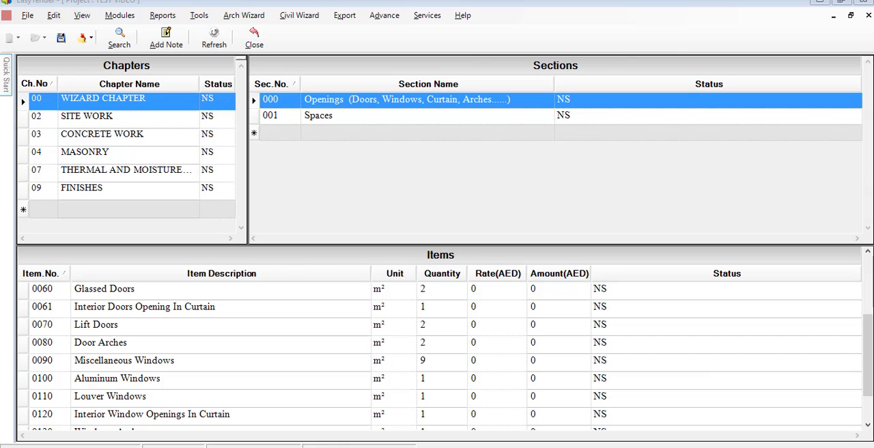
- Switch to the finishes legend drawing in the browser and review its internal ceiling, flooring, skirting and wall keys
left_click(347, 446)
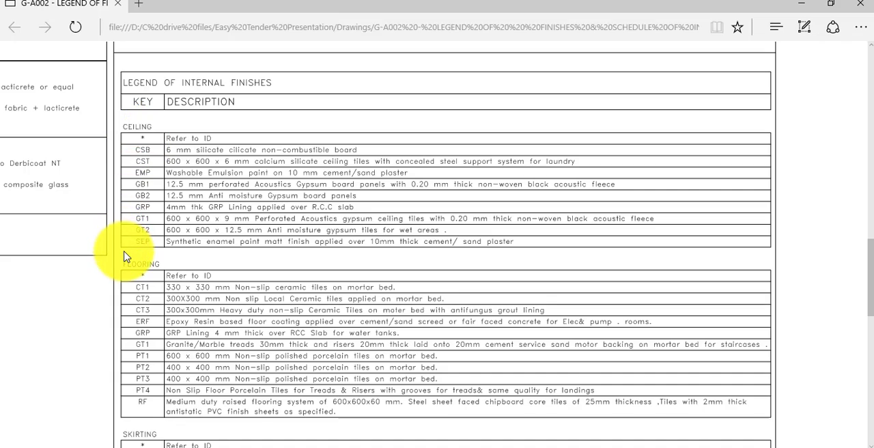
scroll(125, 257, "down", 5)
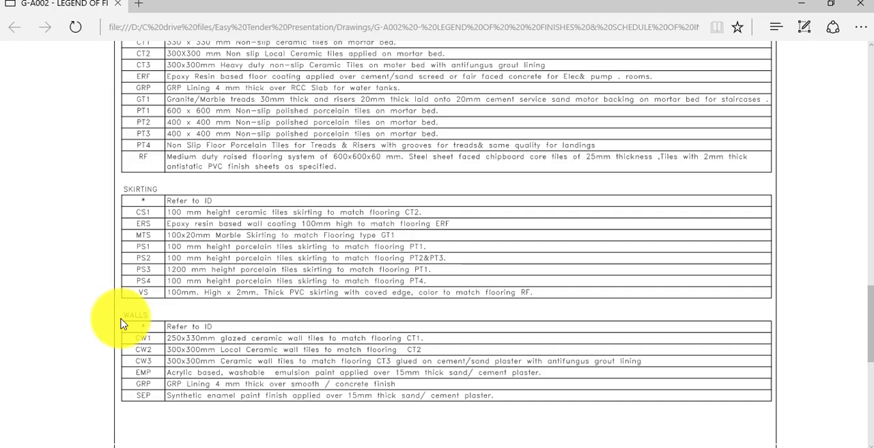
scroll(121, 323, "up", 5)
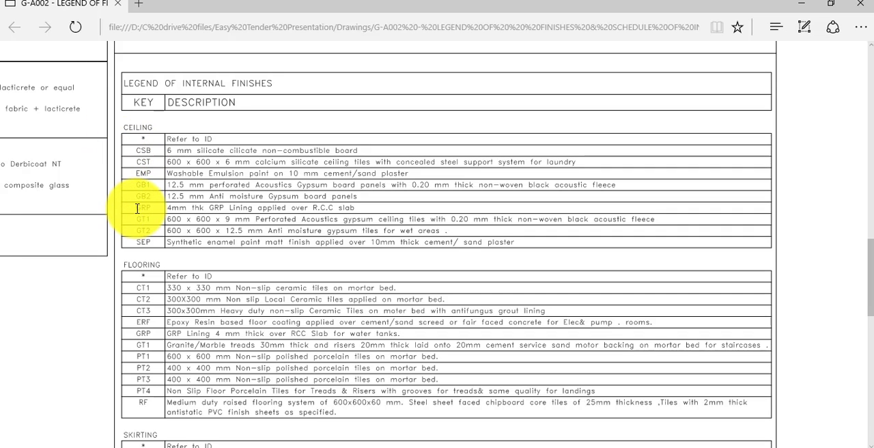
left_click(372, 443)
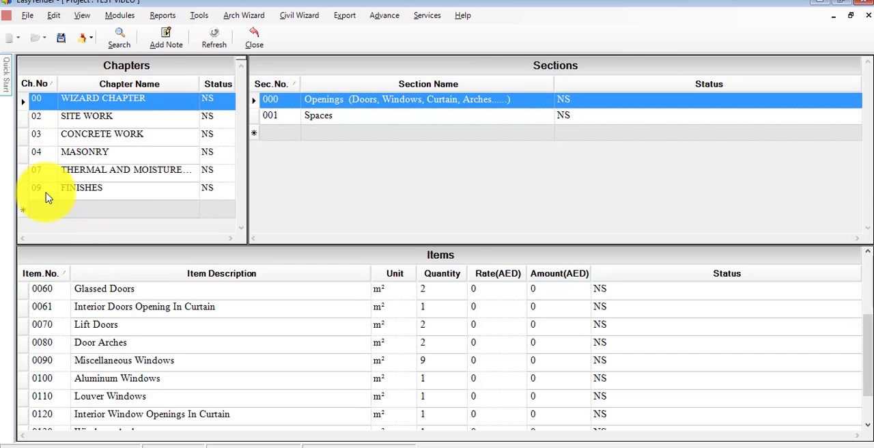
- Open the FINISHES chapter in EasyTender and look through the items of its INTERNAL WALL FINISHES section
left_click(43, 194)
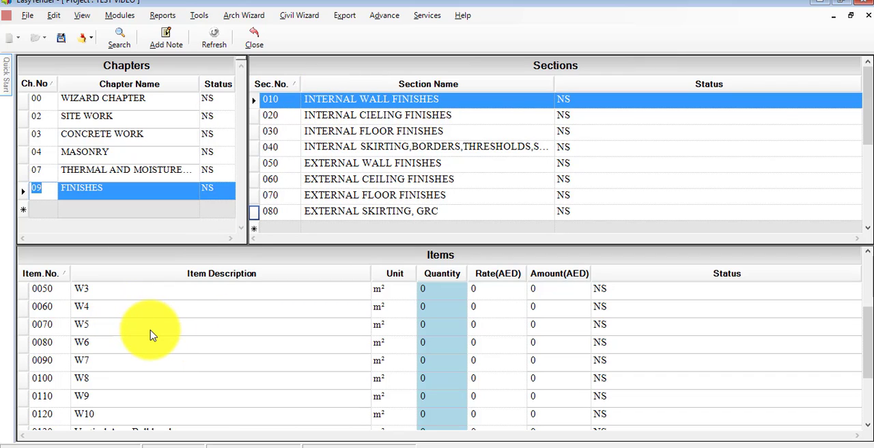
scroll(152, 339, "up", 2)
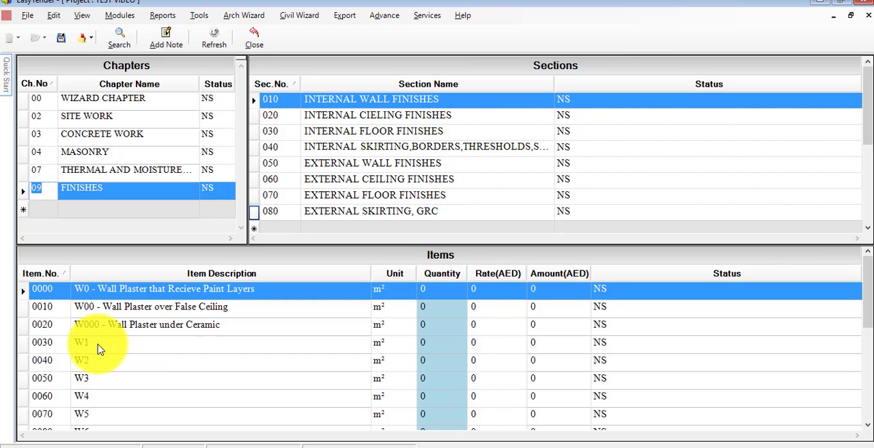
scroll(104, 346, "down", 2)
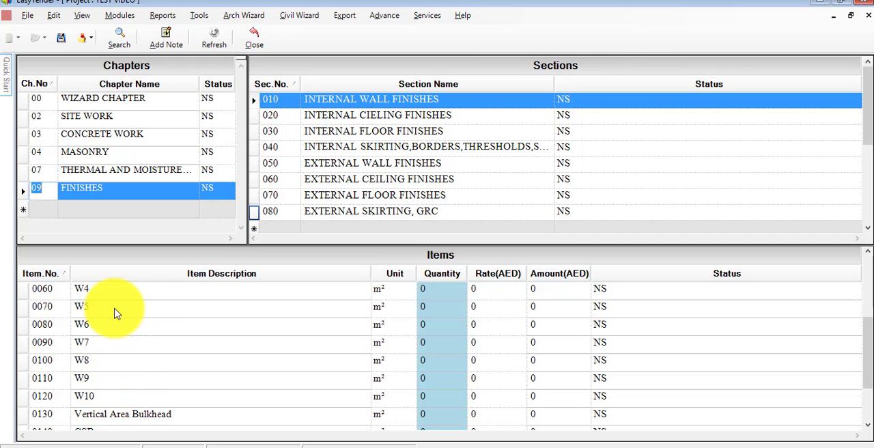
scroll(111, 308, "down", 1)
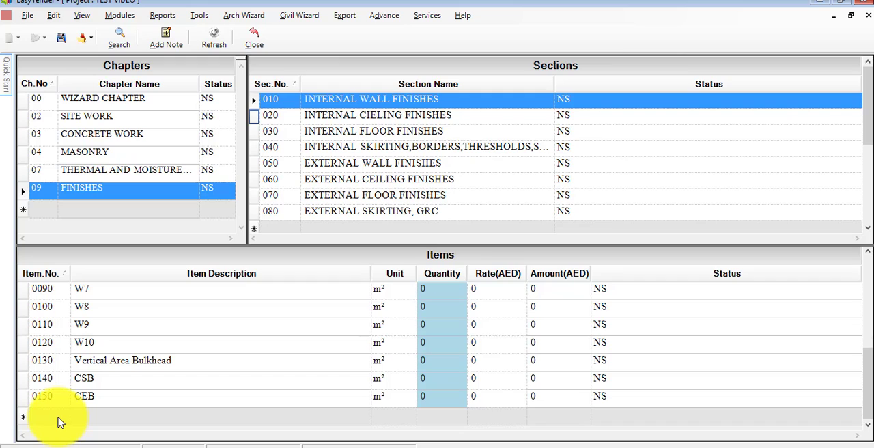
- Check the wall finish keys in the legend drawing and add a new internal wall finish item described as CW1
left_click(58, 421)
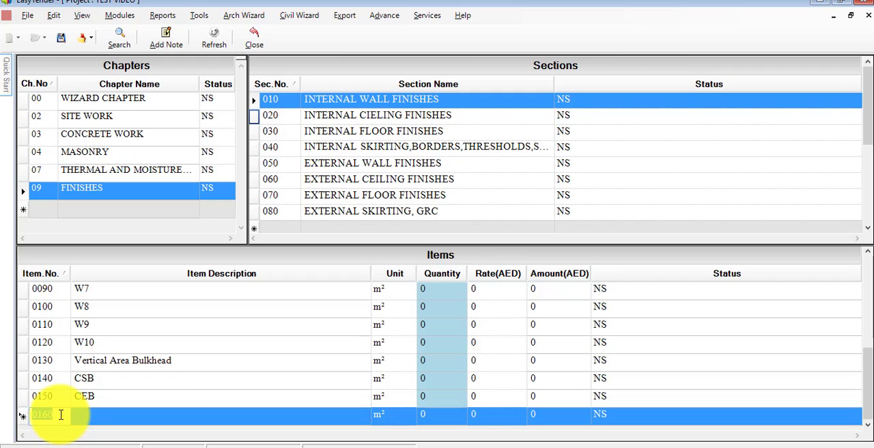
left_click(117, 416)
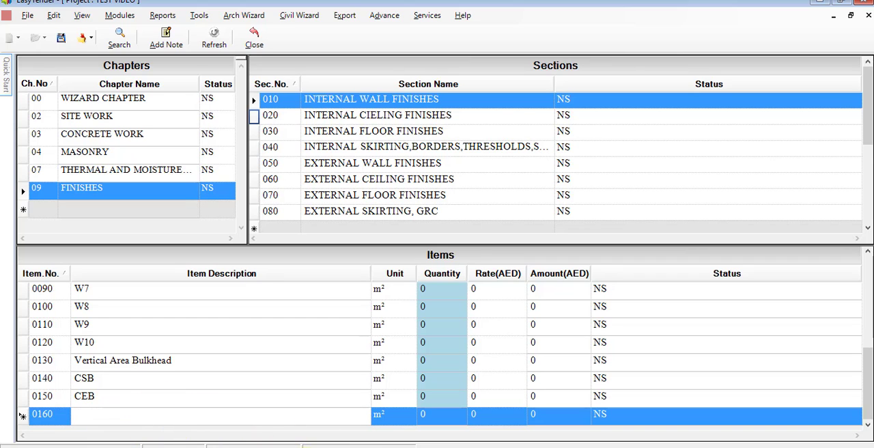
left_click(300, 447)
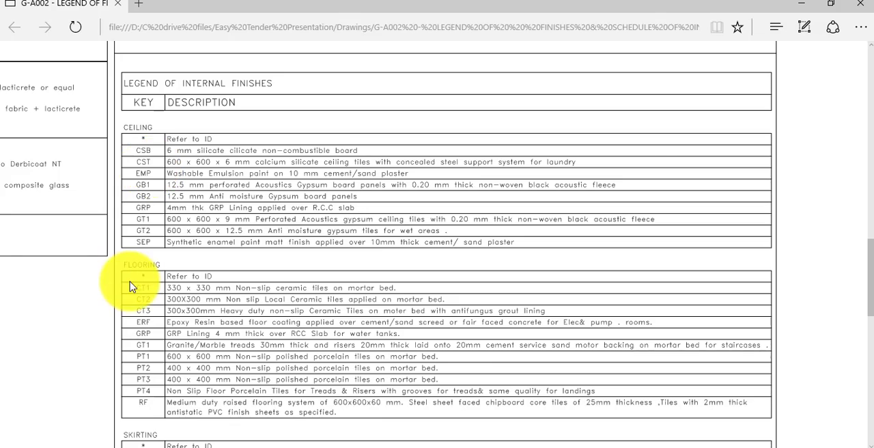
scroll(132, 287, "down", 5)
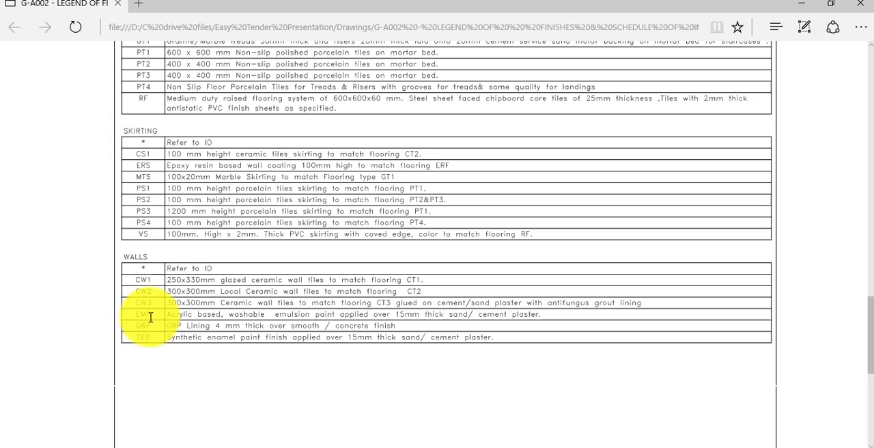
left_click(286, 447)
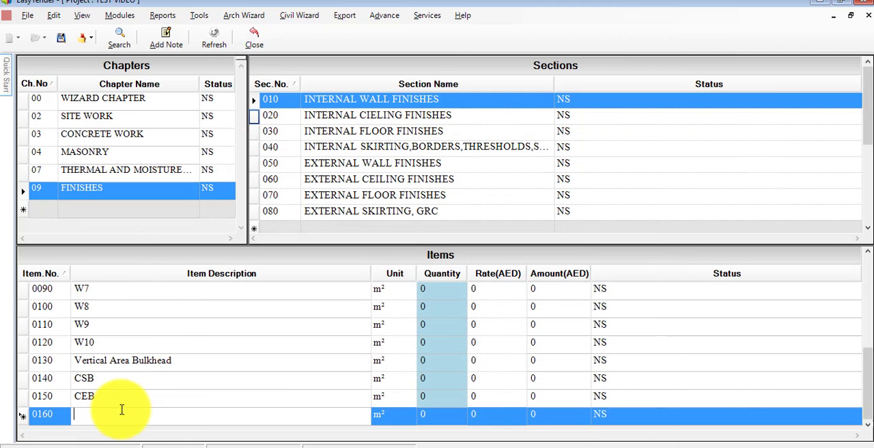
key("Caps_Lock")
type("C")
key("Tab")
key("Tab")
key("Tab")
key("Tab")
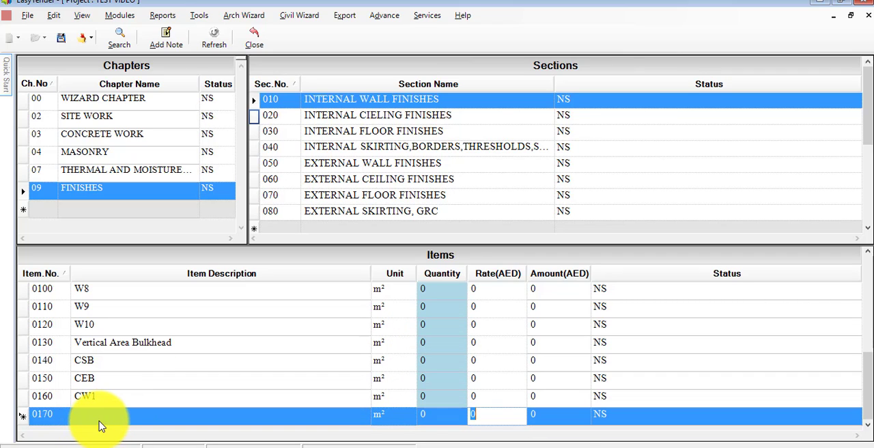
- Add the item CW2 below CW1 in the internal wall finishes section
left_click(99, 422)
type("CW2")
key("Tab")
key("Tab")
key("Tab")
key("Tab")
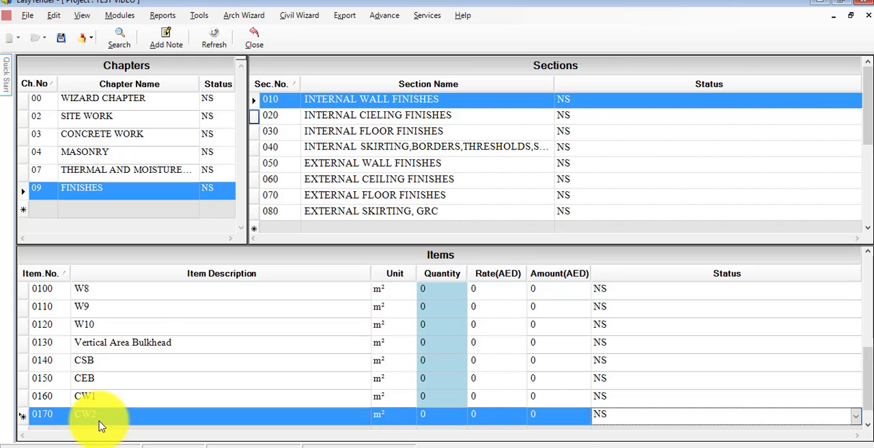
- Add the item CW3 below CW2 in the internal wall finishes section
left_click(98, 423)
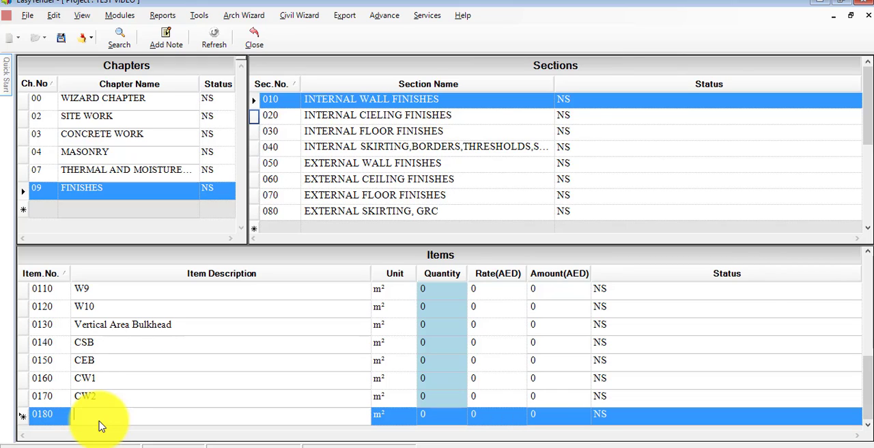
type("CW3")
key("Tab")
key("Tab")
key("Tab")
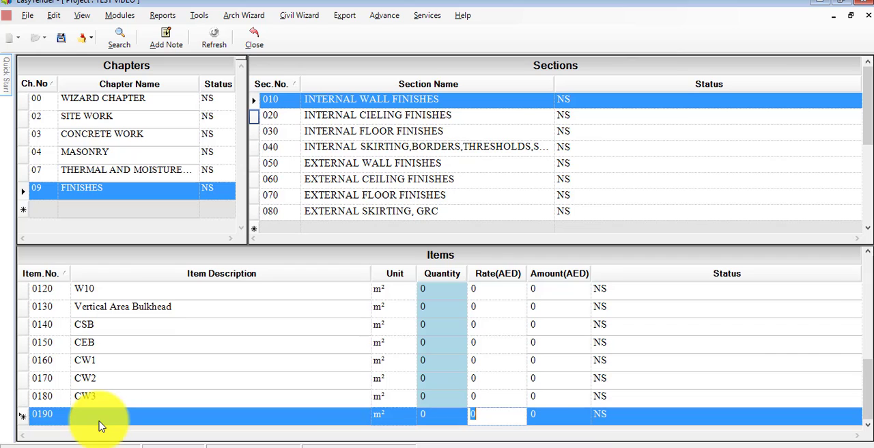
- Check the next wall key in the legend drawing and add the item EMP to the internal wall finishes
left_click(99, 423)
left_click(298, 445)
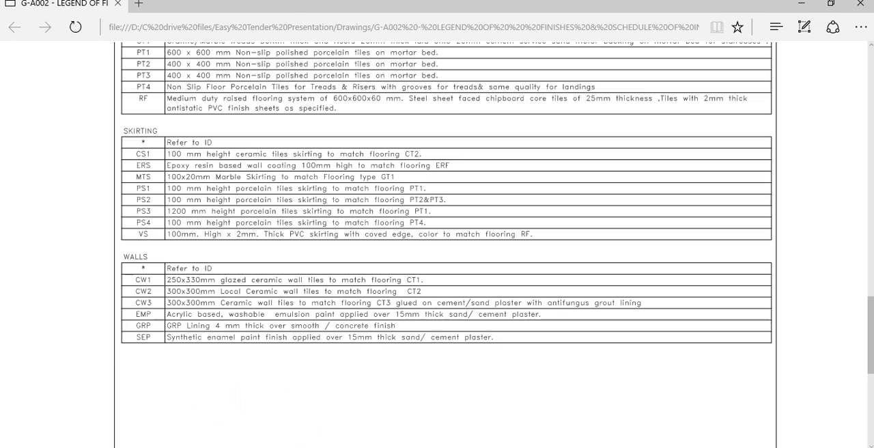
left_click(295, 444)
type("EMP")
key("Tab")
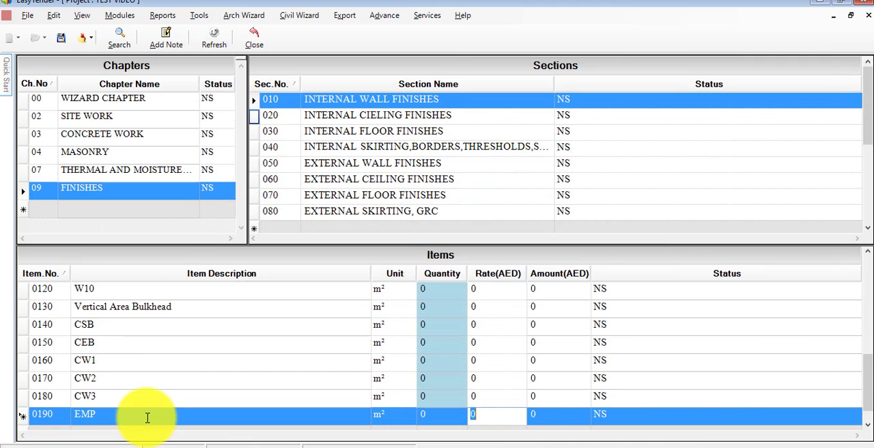
key("Tab")
key("Tab")
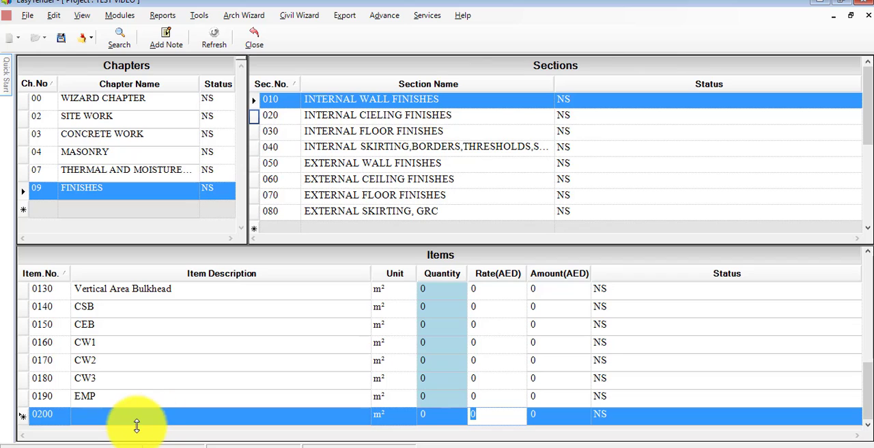
- Add the item GRP below EMP in the internal wall finishes section
left_click(138, 418)
type("GRP")
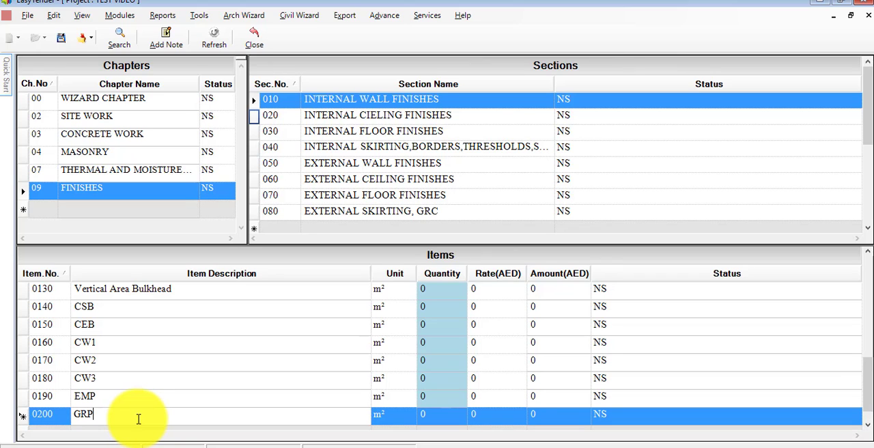
key("Tab")
key("Tab")
key("Tab")
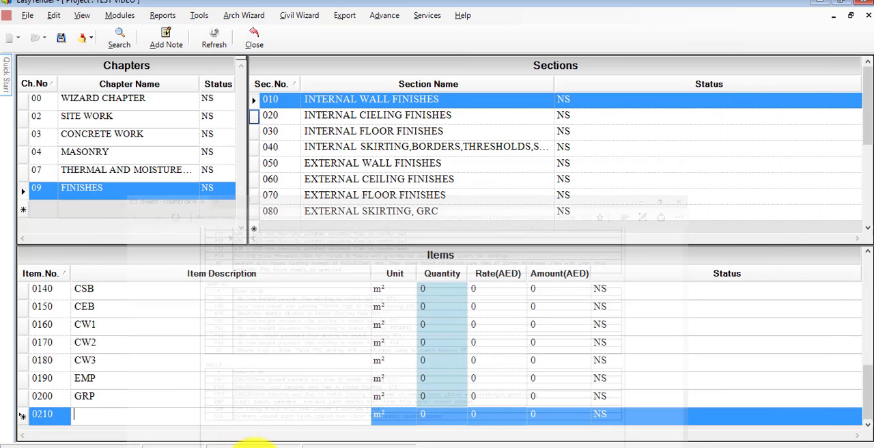
- Add the item SEP below GRP as the last wall key from the legend
type("SEP")
key("Tab")
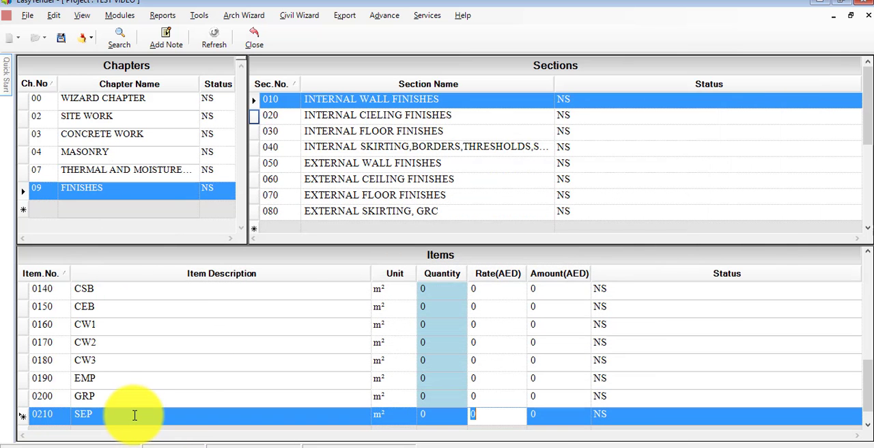
scroll(134, 415, "up", 2)
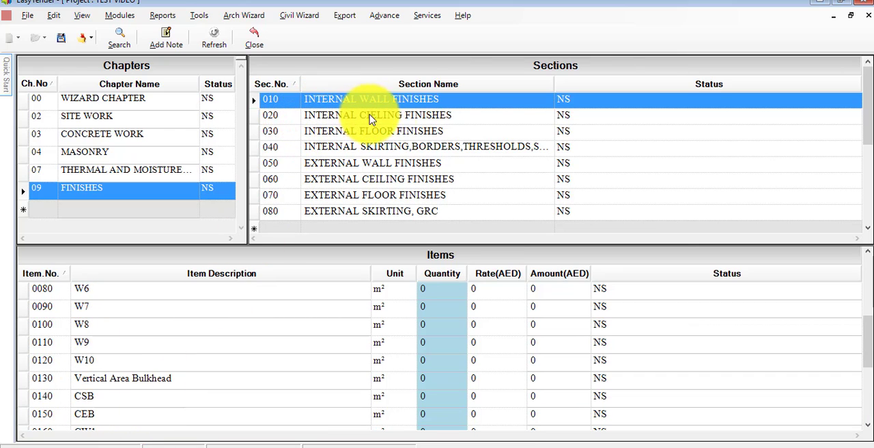
- Open the INTERNAL CIELING FINISHES section and look through its existing items
left_click(287, 117)
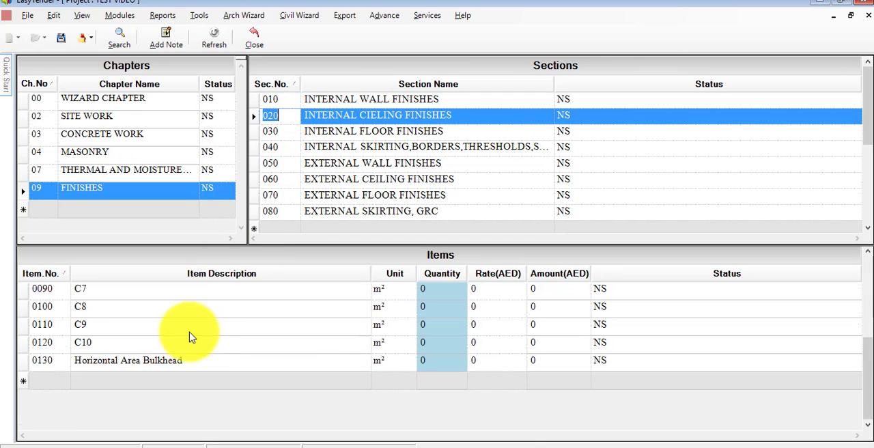
scroll(189, 335, "up", 3)
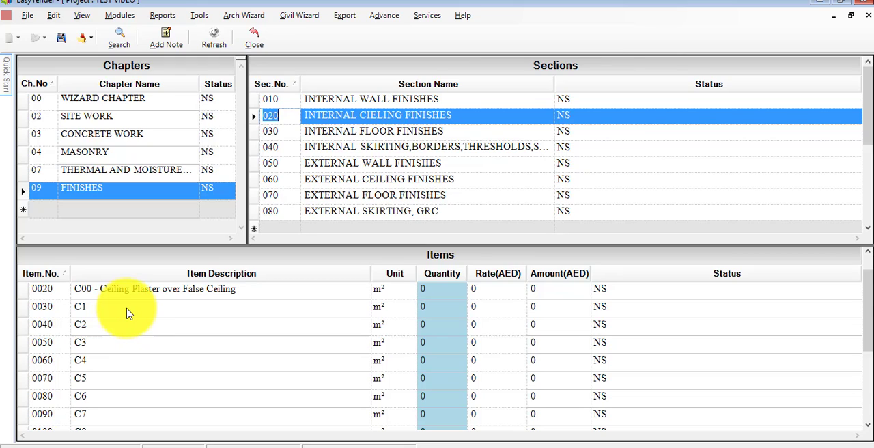
scroll(117, 328, "down", 2)
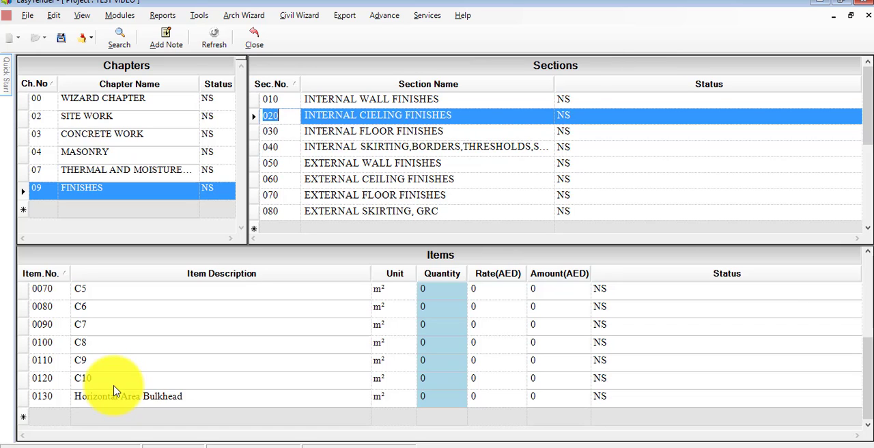
scroll(115, 386, "up", 3)
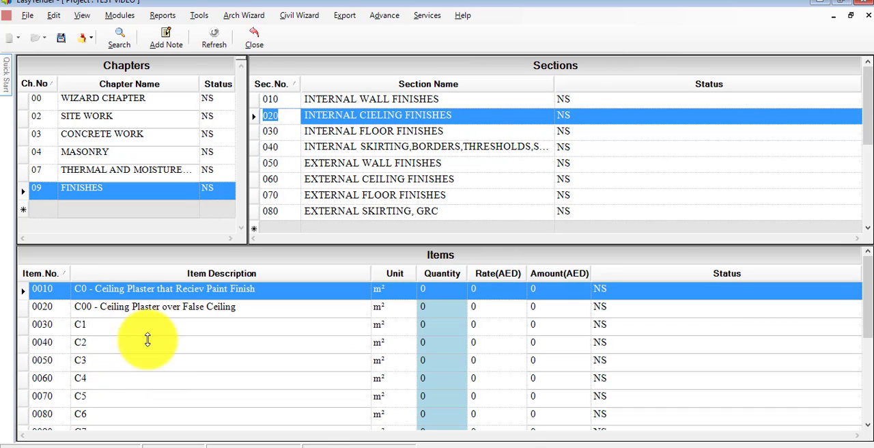
- Examine the ceiling finish keys in the legend drawing in the browser and return to EasyTender
left_click(303, 443)
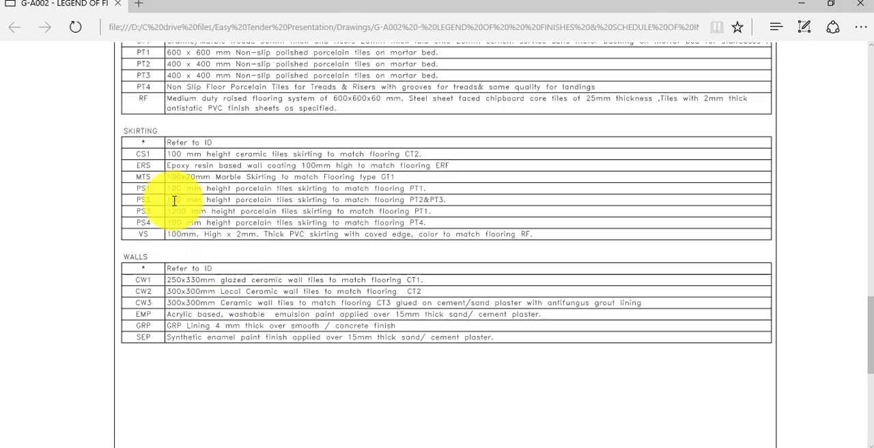
scroll(174, 181, "up", 3)
scroll(174, 178, "up", 4)
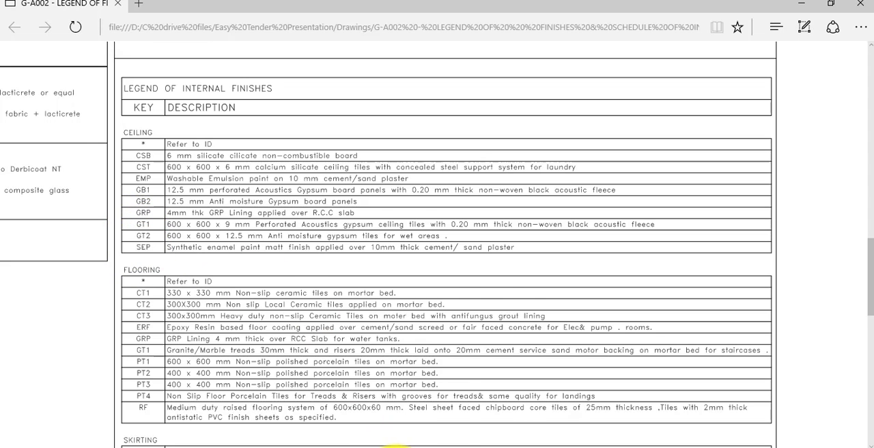
left_click(393, 440)
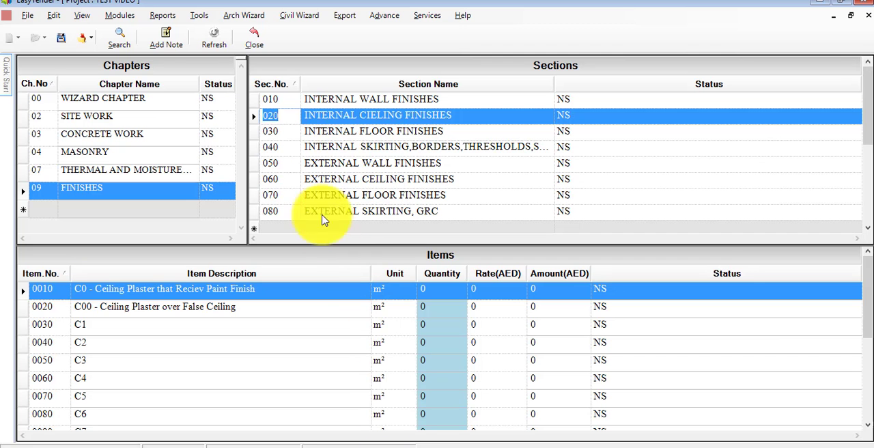
- Check the ceiling keys in the legend and add the item CSB below Horizontal Area Bulkhead in the internal ceiling finishes section
scroll(130, 355, "down", 2)
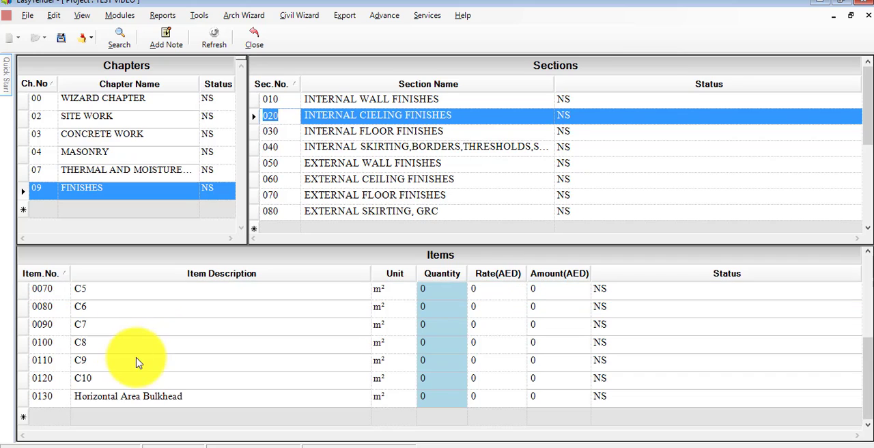
left_click(54, 414)
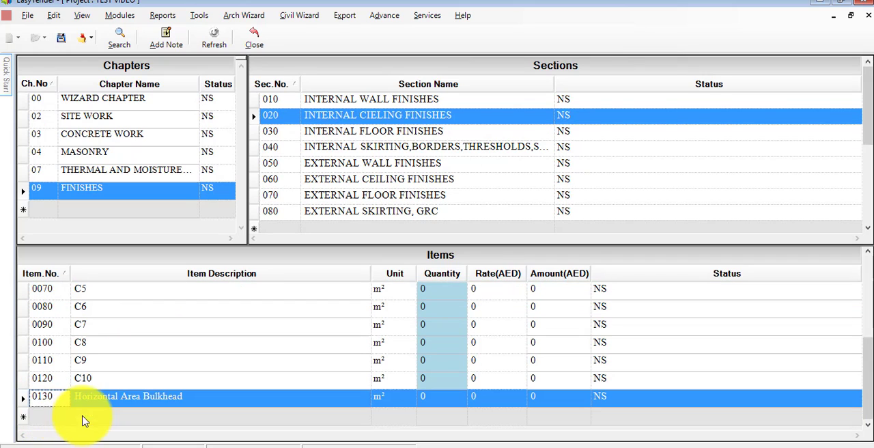
left_click(53, 417)
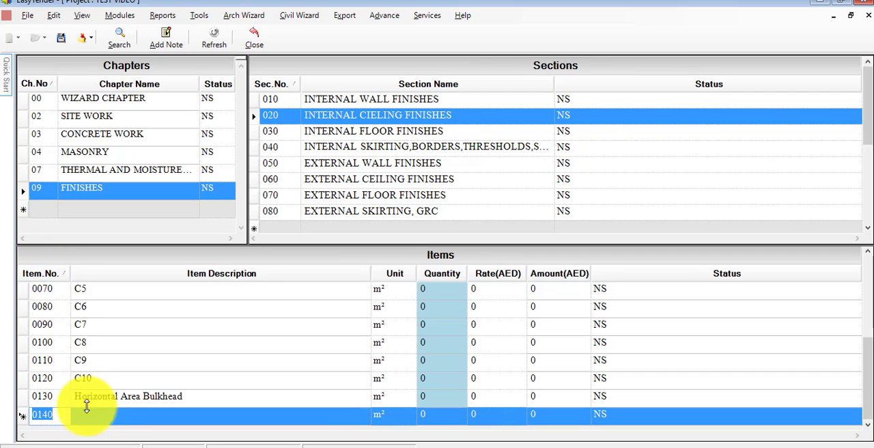
left_click(95, 415)
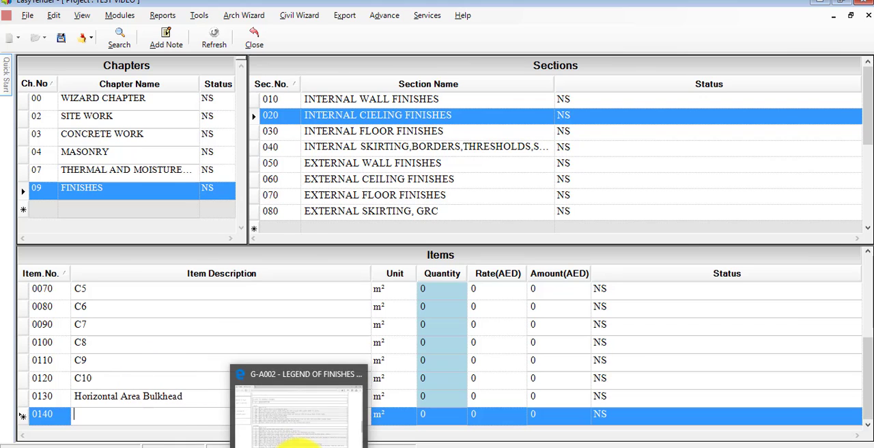
left_click(290, 437)
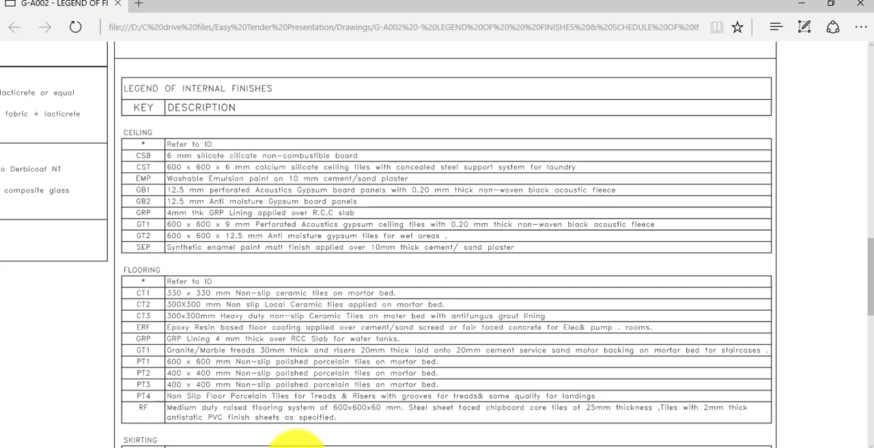
left_click(280, 438)
type("CSB")
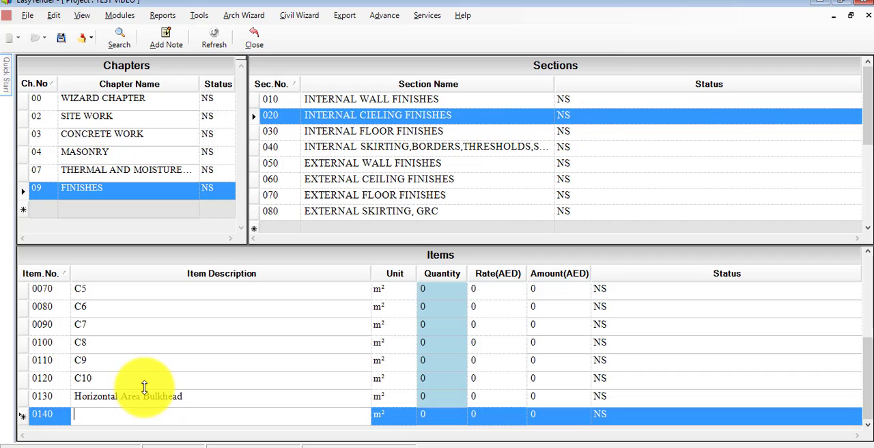
key("Tab")
key("Tab")
key("Tab")
key("Tab")
key("Tab")
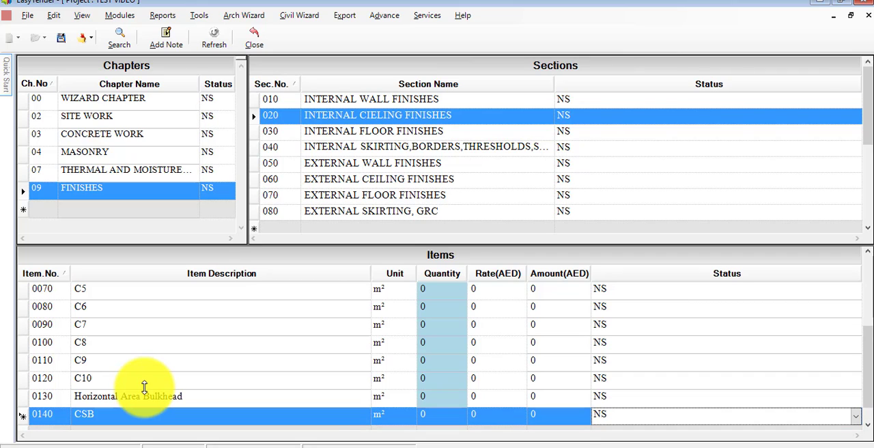
key("Tab")
- Add the item CST below CSB in the internal ceiling finishes section
type("C")
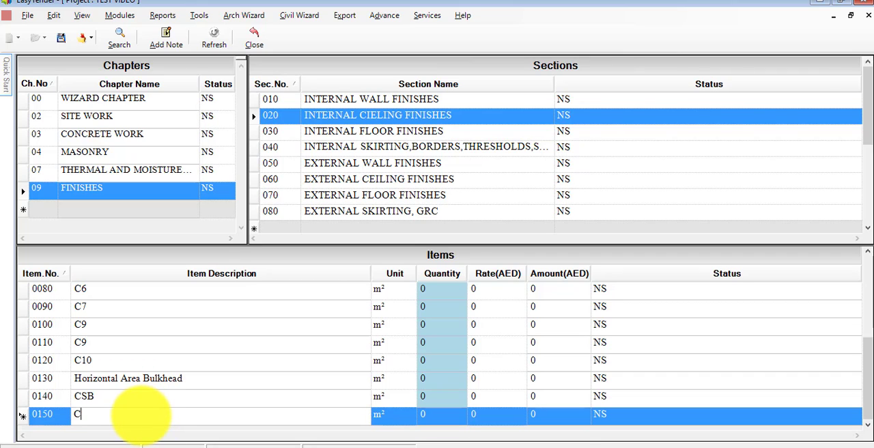
type("ST")
key("Tab")
key("Tab")
key("Tab")
key("Tab")
key("Tab")
- Add the item EMP below CST in the internal ceiling finishes section
key("Tab")
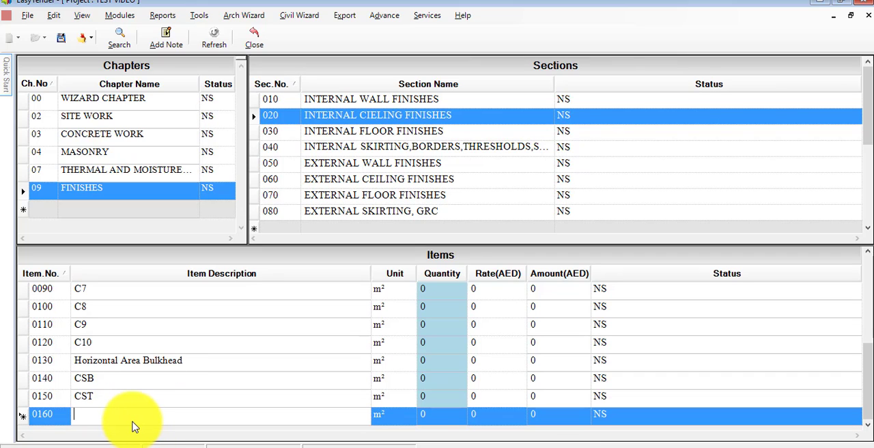
type("EMP")
key("Tab")
key("Tab")
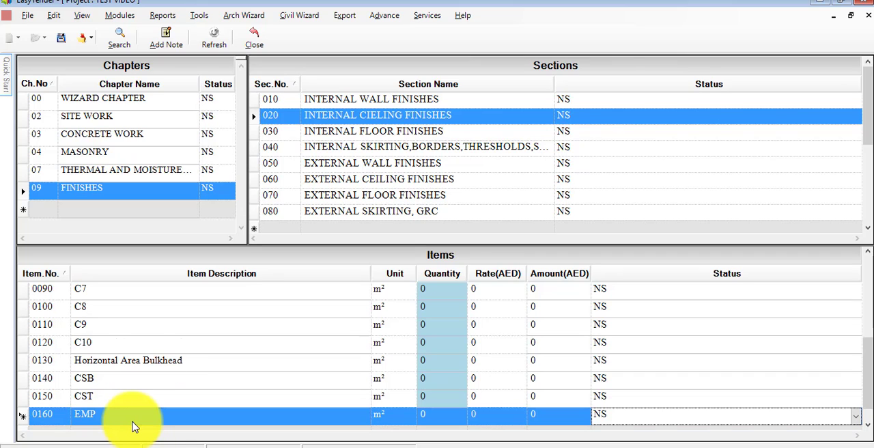
key("Tab")
- Open the INTERNAL FLOOR FINISHES section and look through its existing items
left_click(300, 447)
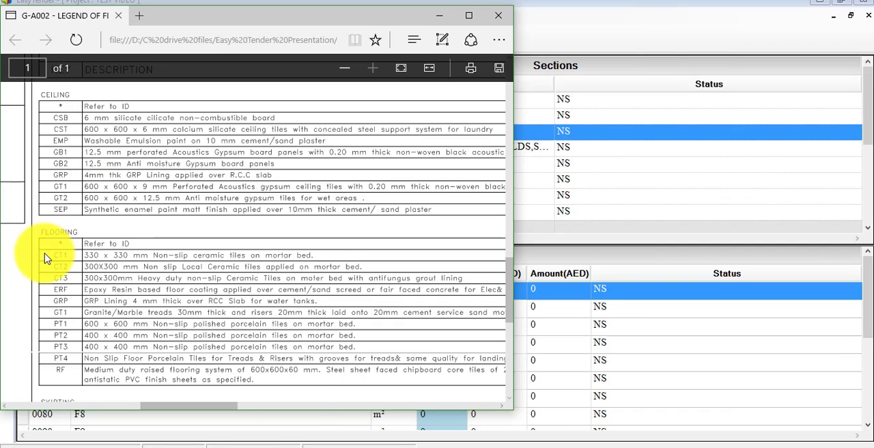
left_click(554, 252)
left_click(272, 131)
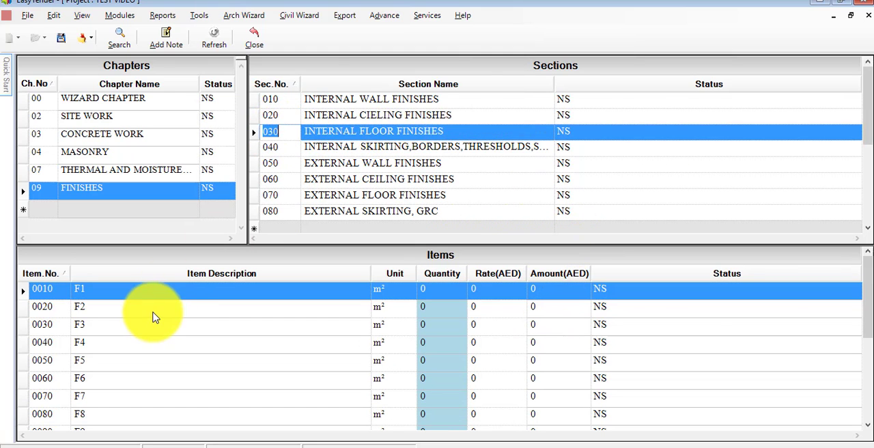
scroll(137, 329, "down", 1)
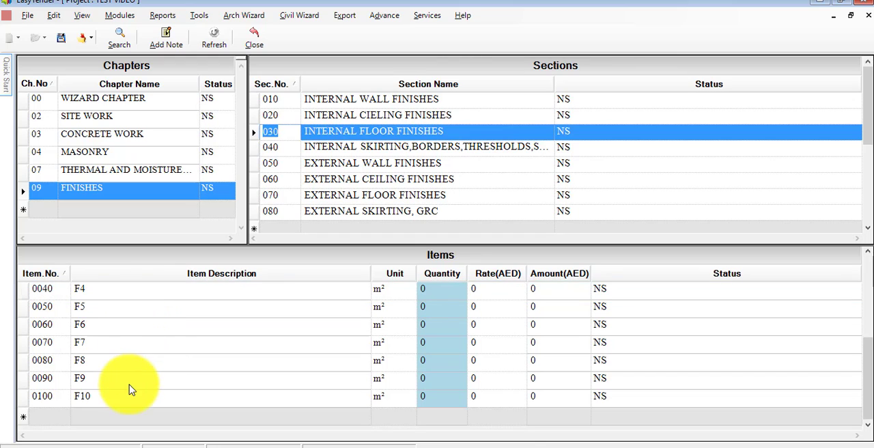
scroll(131, 355, "up", 1)
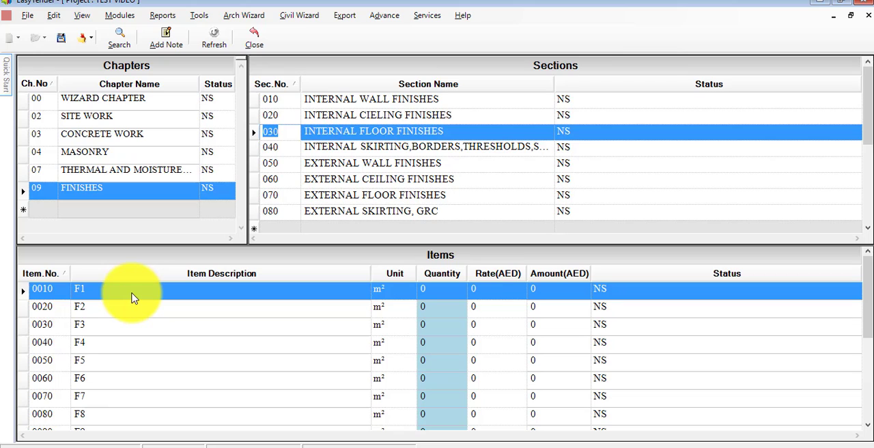
scroll(133, 298, "down", 1)
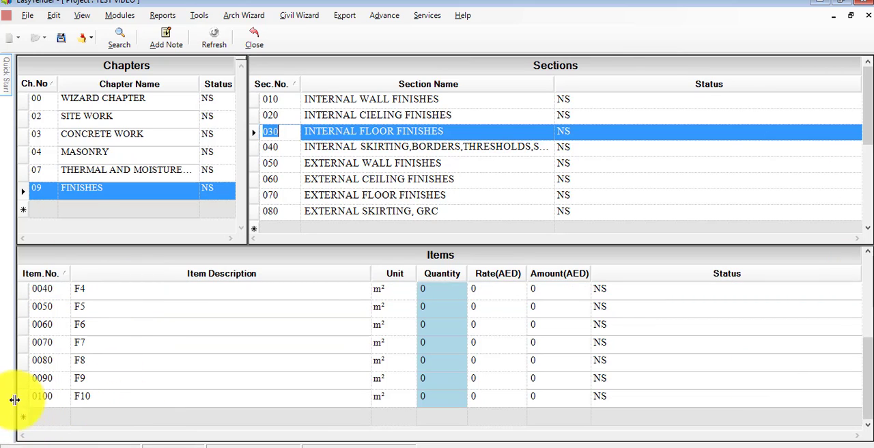
- Shrink the EasyTender window to sit beside the legend drawing and add the item CT1 below F10 in the internal floor finishes
left_click(78, 416)
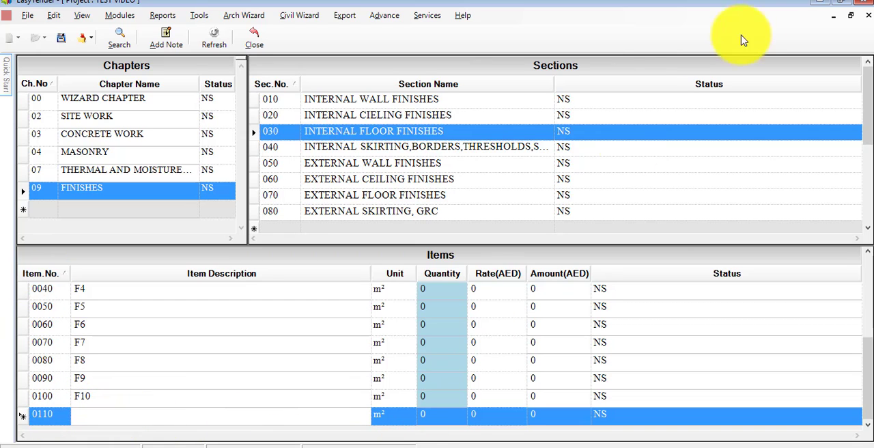
left_click(841, 2)
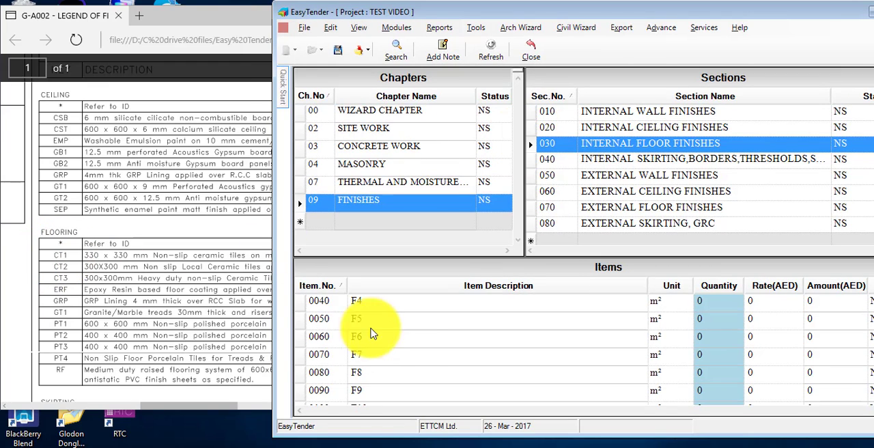
scroll(403, 339, "down", 1)
type("C")
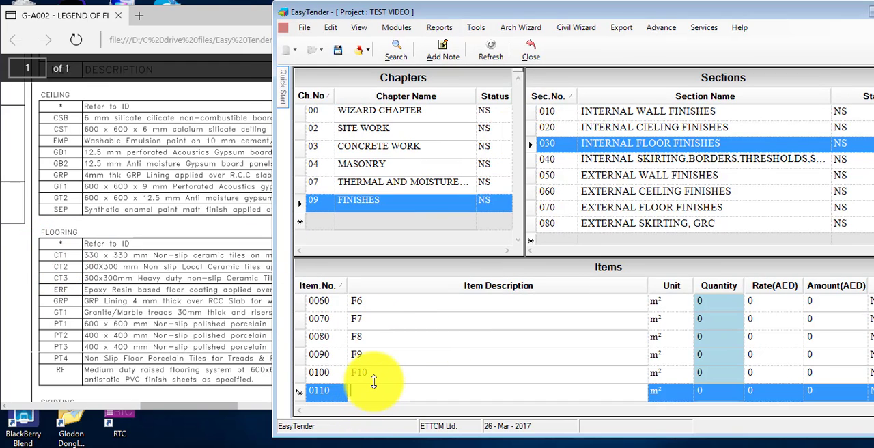
key("Tab")
key("Tab")
key("Tab")
key("Tab")
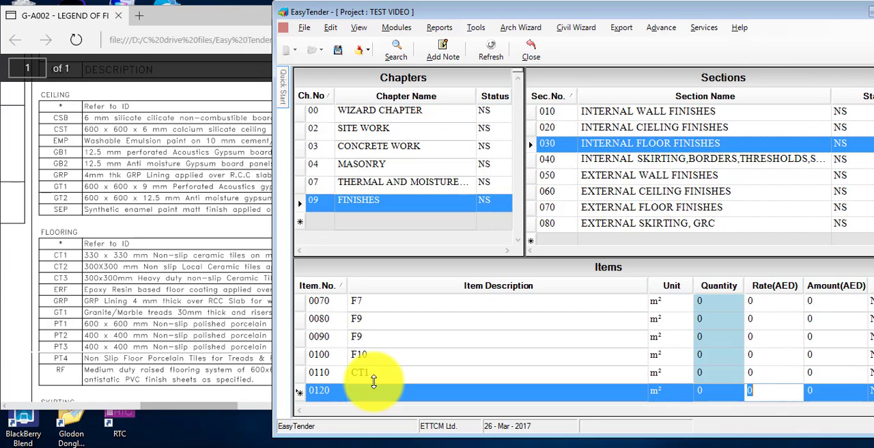
- Add the item CT2 below CT1 in the internal floor finishes section
left_click(380, 394)
type("CT")
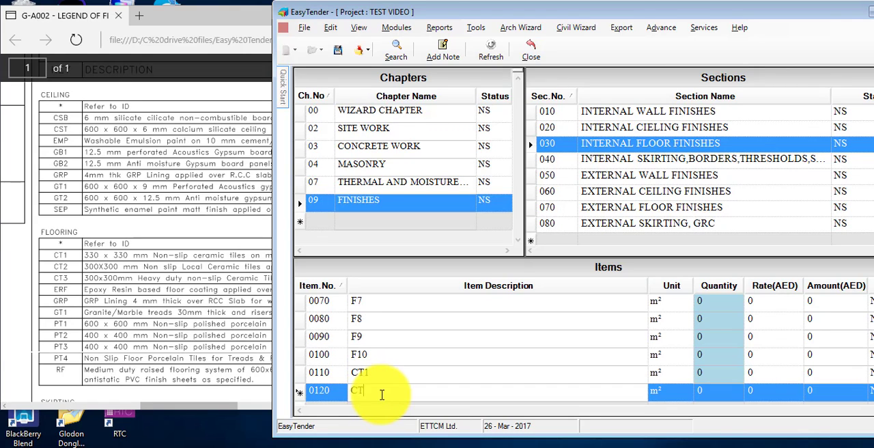
key("Tab")
key("Tab")
key("Tab")
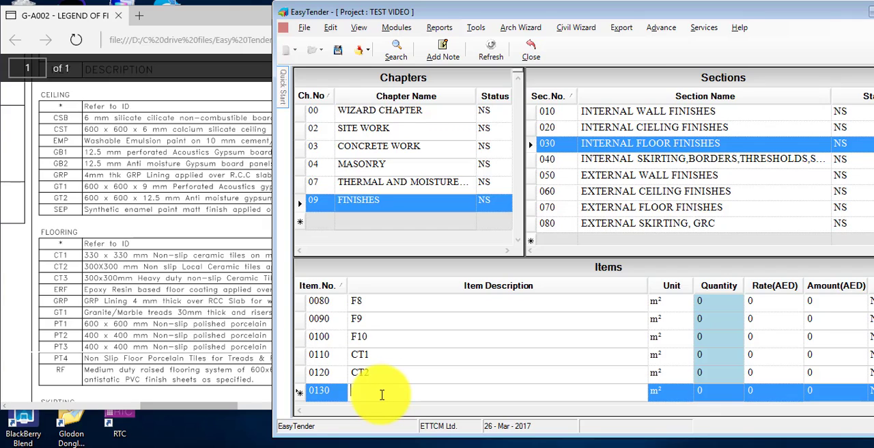
- Add the item CT3 below CT2 in the internal floor finishes section
type("CT3")
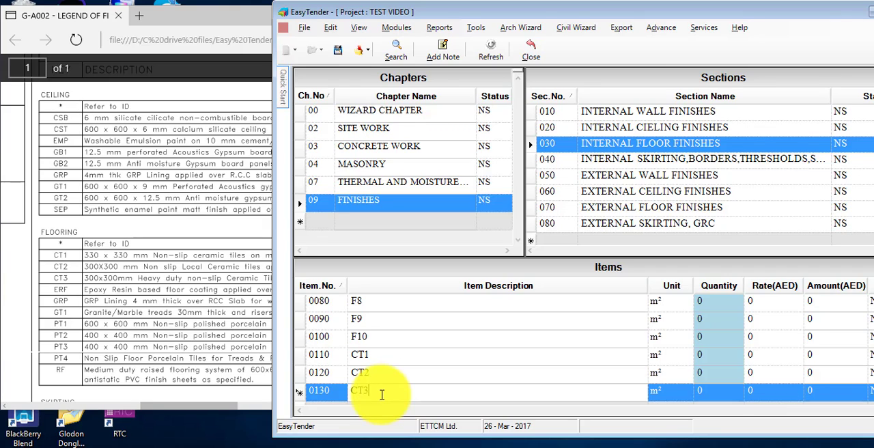
key("Tab")
key("Tab")
key("Tab")
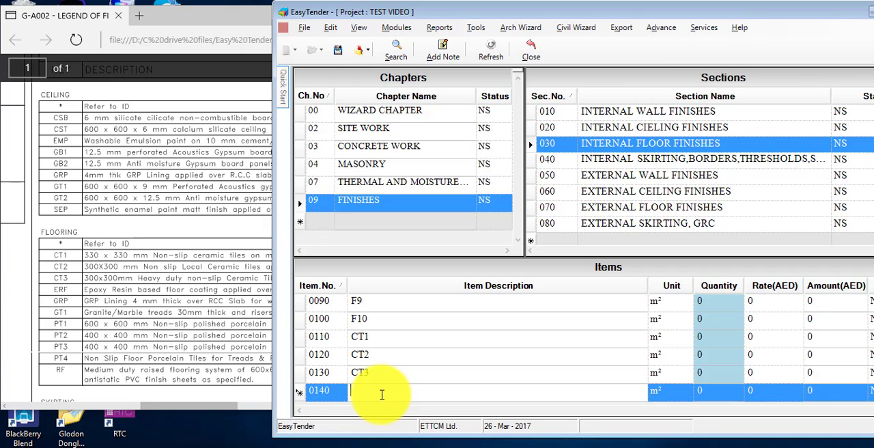
- Add the flooring keys ERF and GRP as items below CT3 in the internal floor finishes section
type("ERF")
key("Tab")
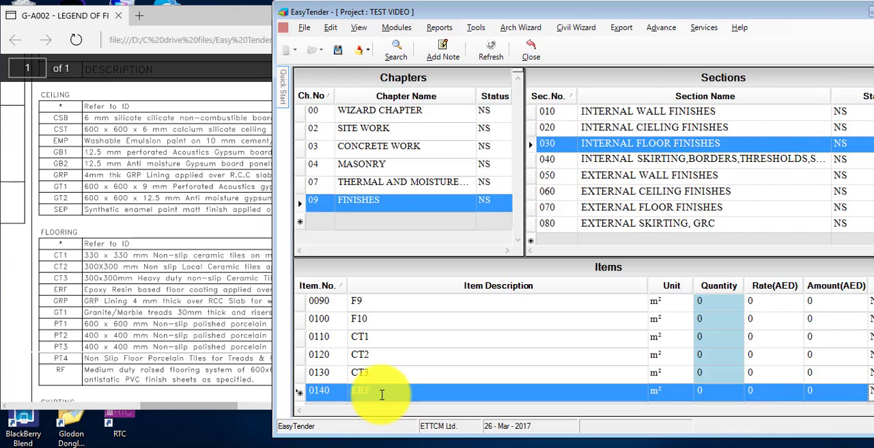
key("Tab")
type("D")
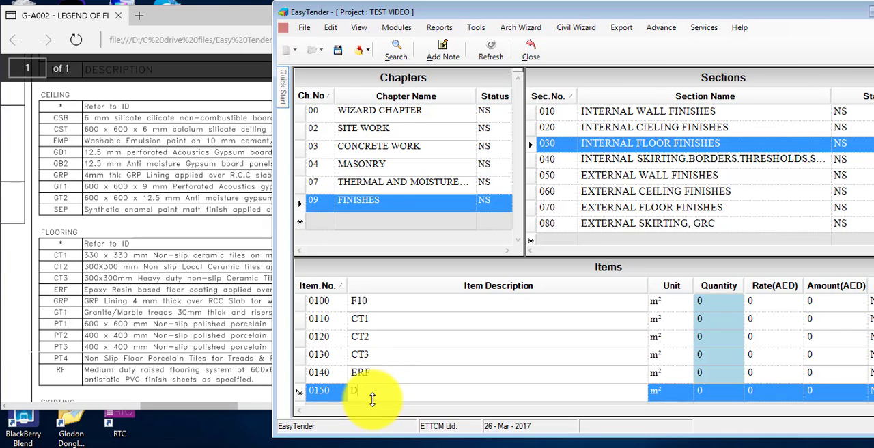
type("RP")
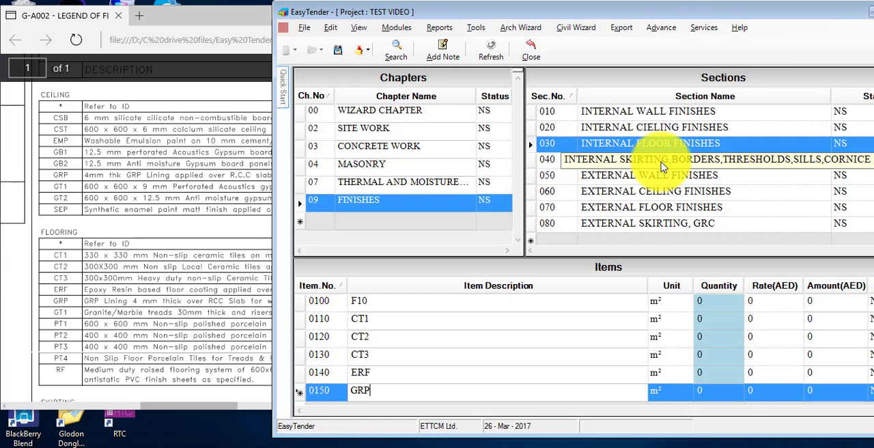
- Open section 040 for internal skirting, borders, thresholds, sills and cornice and look through its items to the end of the list
left_click(554, 166)
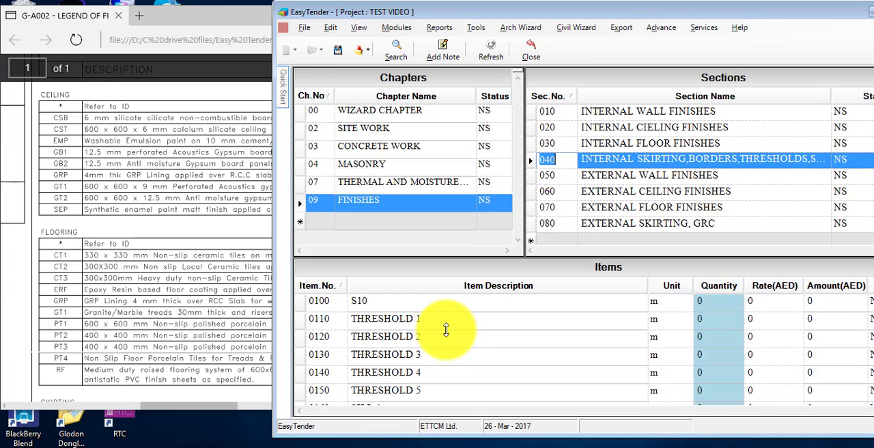
scroll(445, 332, "down", 2)
scroll(445, 331, "down", 7)
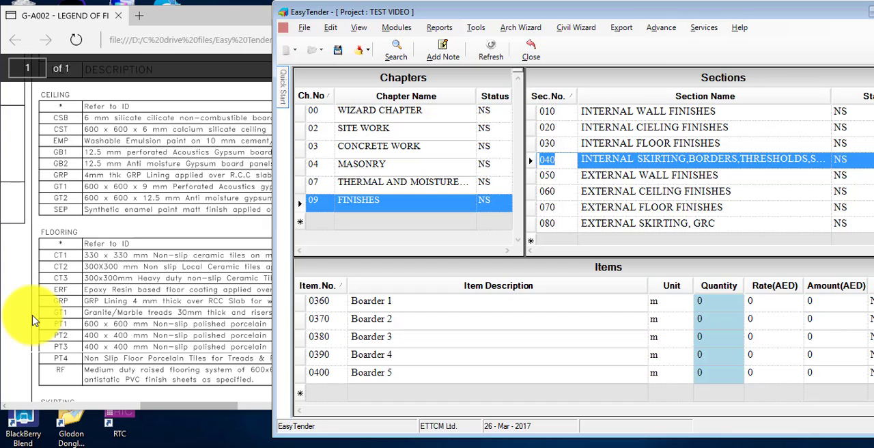
- Examine the skirting keys in the legend drawing in the browser and return to EasyTender
left_click(62, 306)
scroll(122, 284, "down", 3)
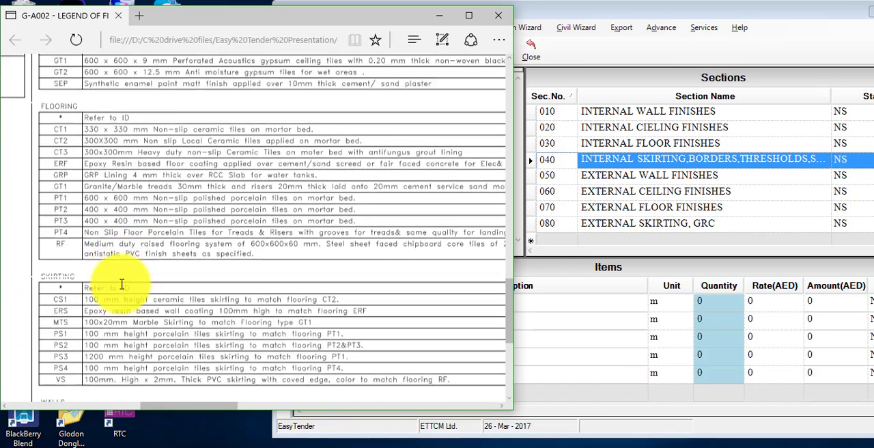
scroll(121, 284, "down", 3)
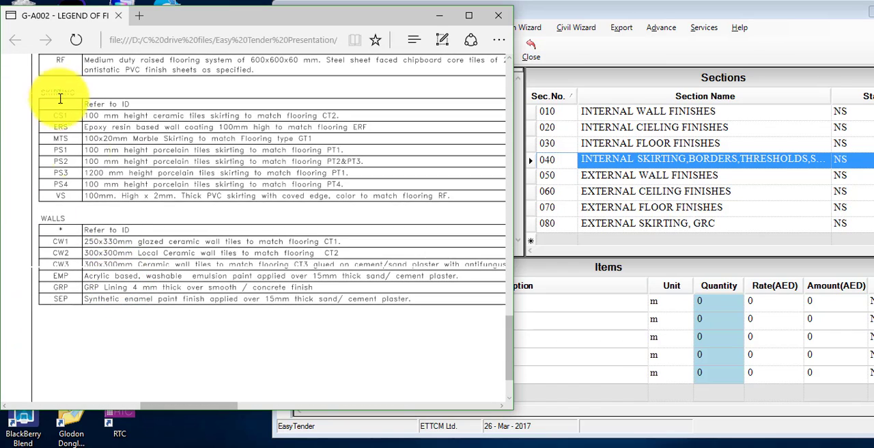
scroll(71, 127, "up", 1)
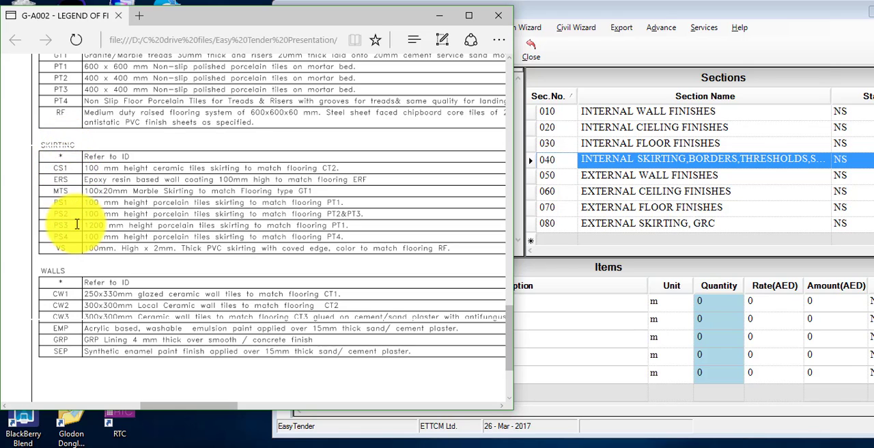
left_click(531, 164)
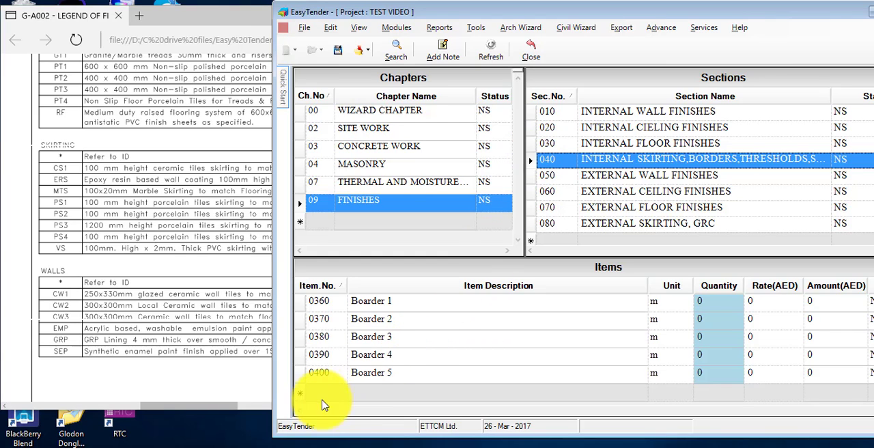
- Add the skirting key CS1 as an item below Boarder 5 in the internal skirting section
scroll(326, 393, "down", 8)
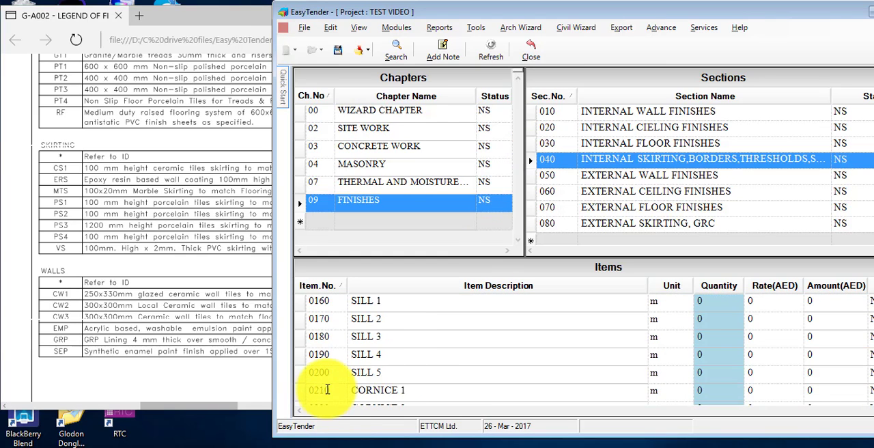
scroll(326, 389, "down", 4)
left_click(367, 390)
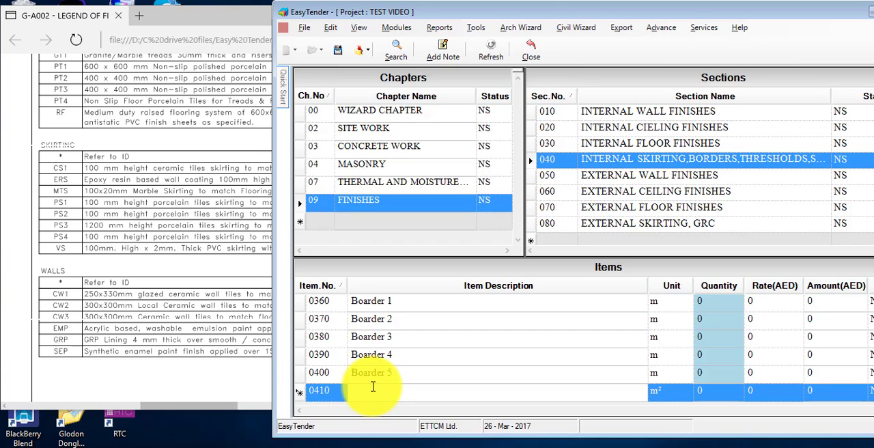
type("C")
key("Tab")
key("Tab")
key("Tab")
key("Tab")
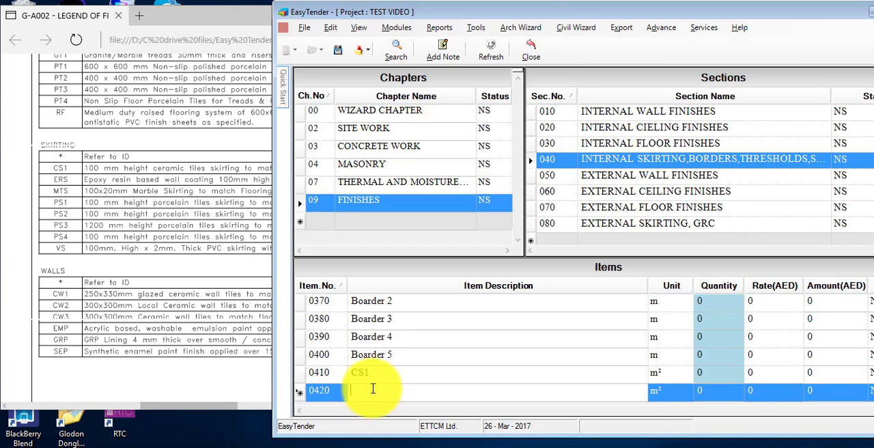
- Add the skirting keys ERS and MTS as items below CS1 in the internal skirting section
type("ERS")
key("Tab")
key("Tab")
key("Tab")
key("Tab")
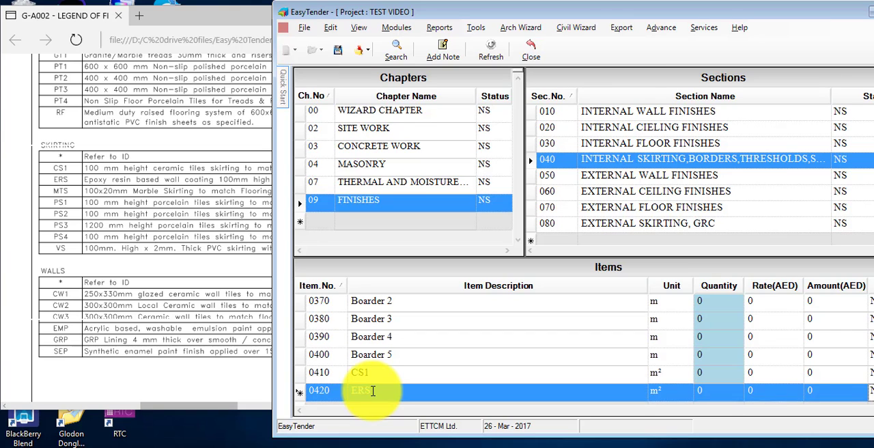
type("MTS")
key("Tab")
key("Tab")
key("Tab")
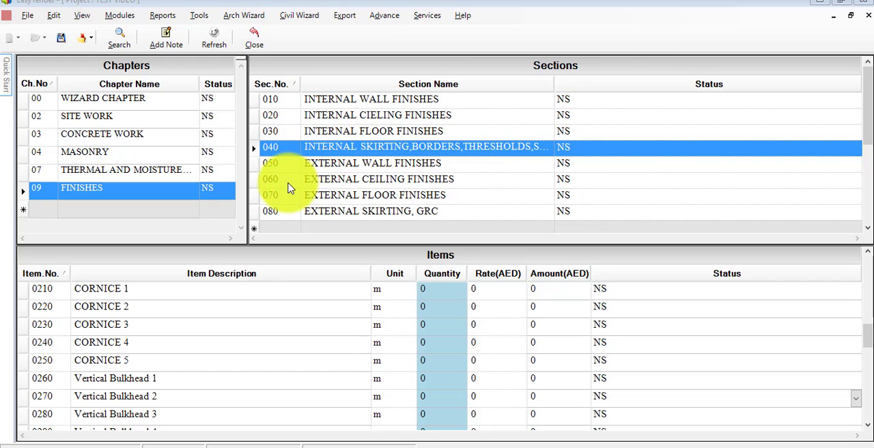
- Review the item lists of the internal wall, ceiling, floor and skirting finishes sections 010 to 040, checking the legend keys at the end of each
left_click(260, 104)
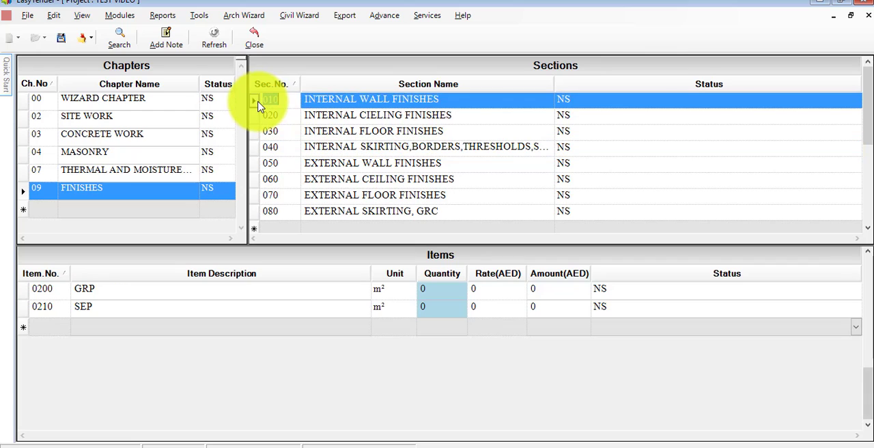
scroll(140, 331, "up", 3)
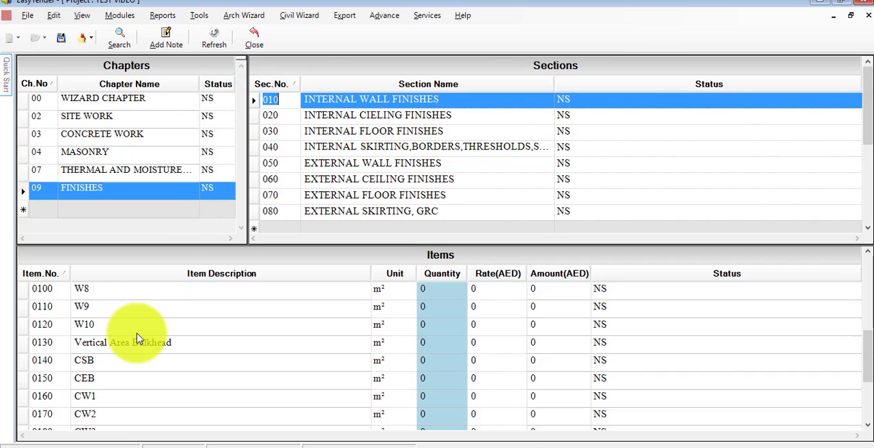
scroll(130, 335, "down", 1)
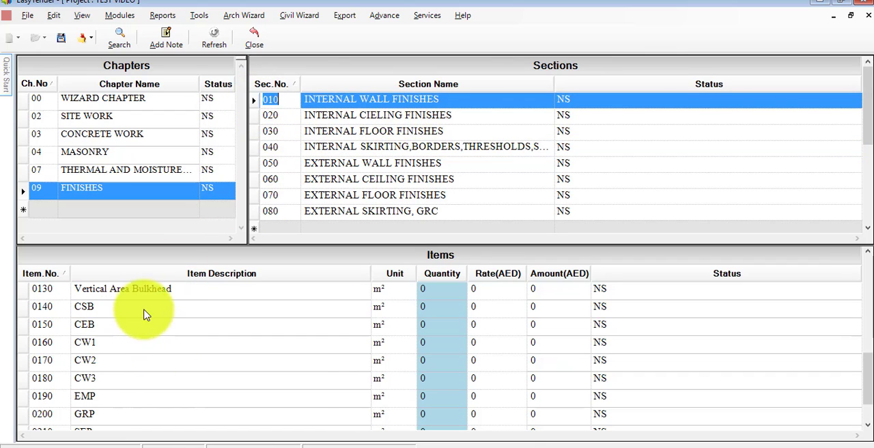
scroll(121, 320, "down", 1)
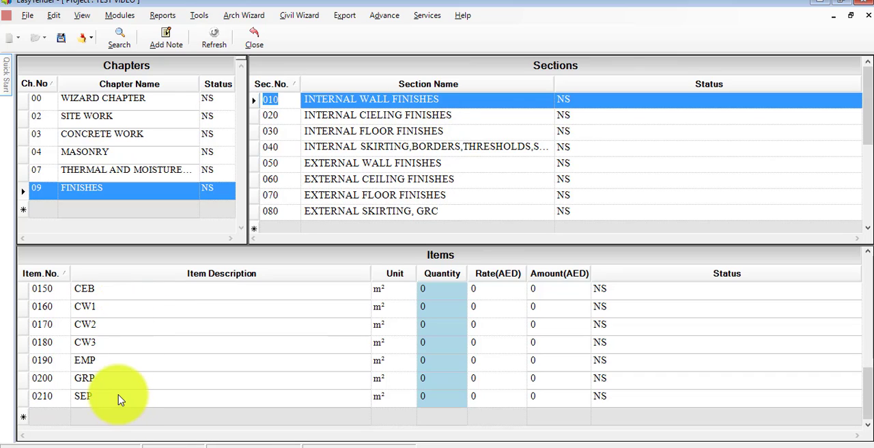
left_click(254, 119)
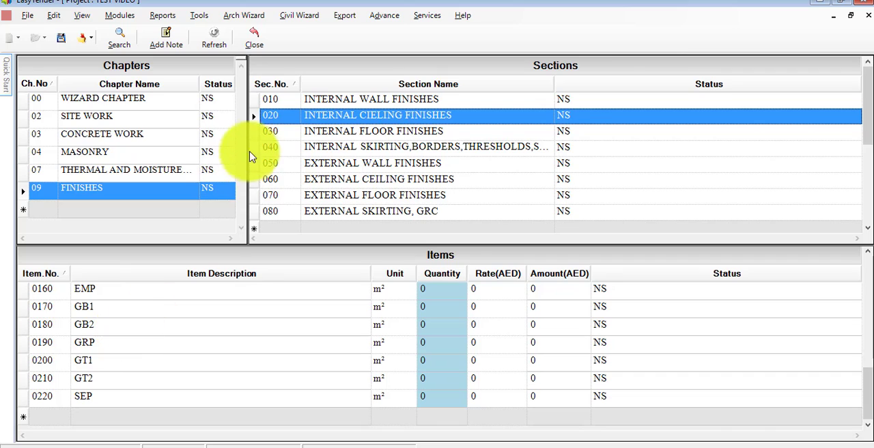
left_click(251, 134)
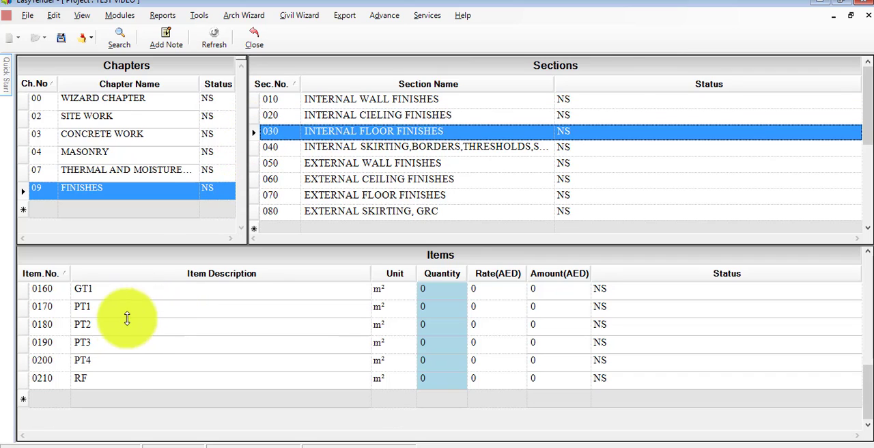
left_click(254, 147)
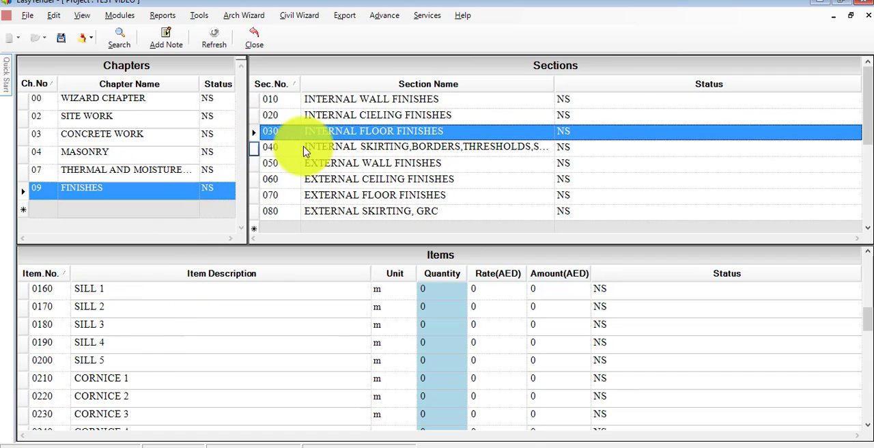
scroll(157, 341, "down", 2)
scroll(160, 362, "down", 6)
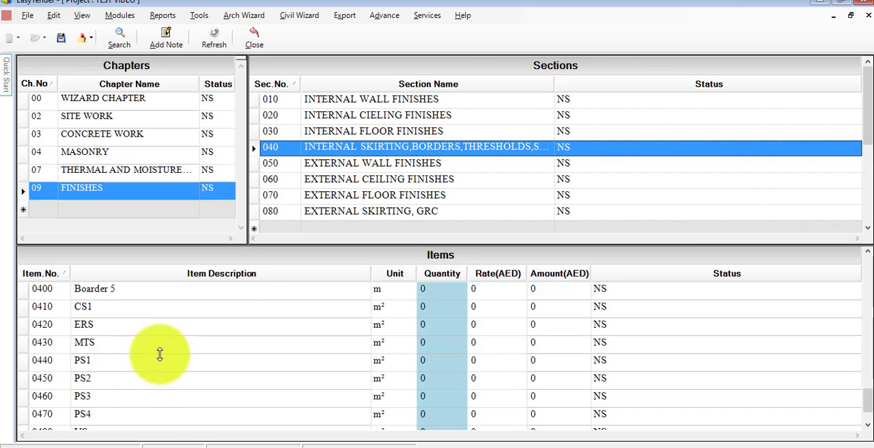
scroll(107, 366, "down", 1)
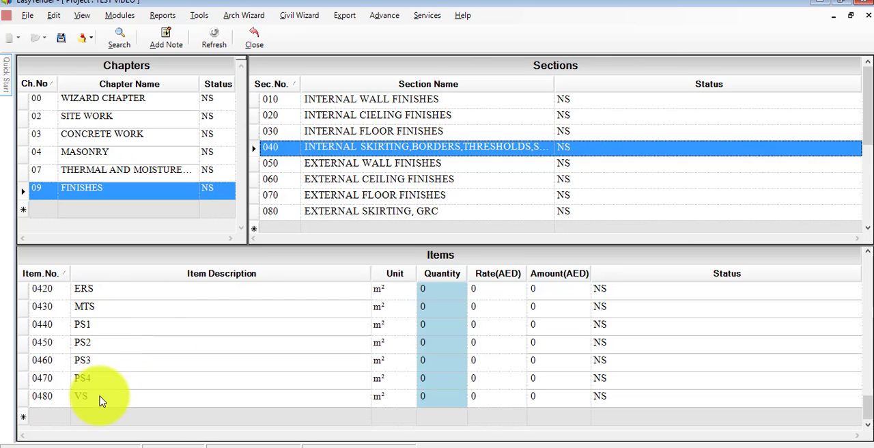
scroll(121, 374, "up", 1)
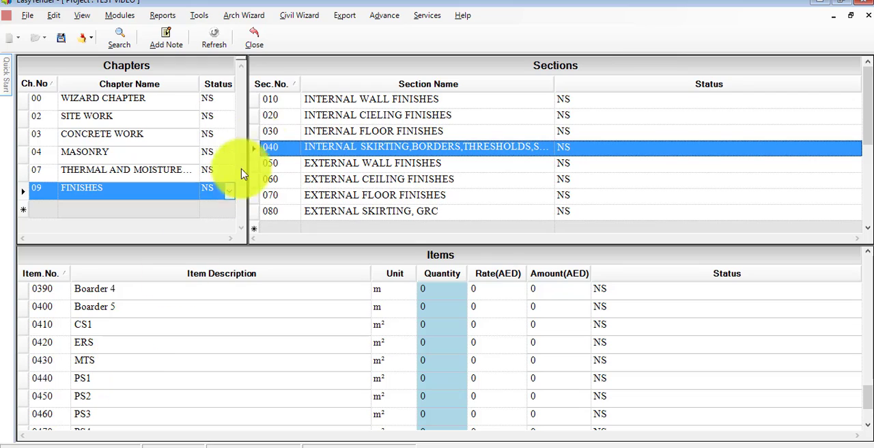